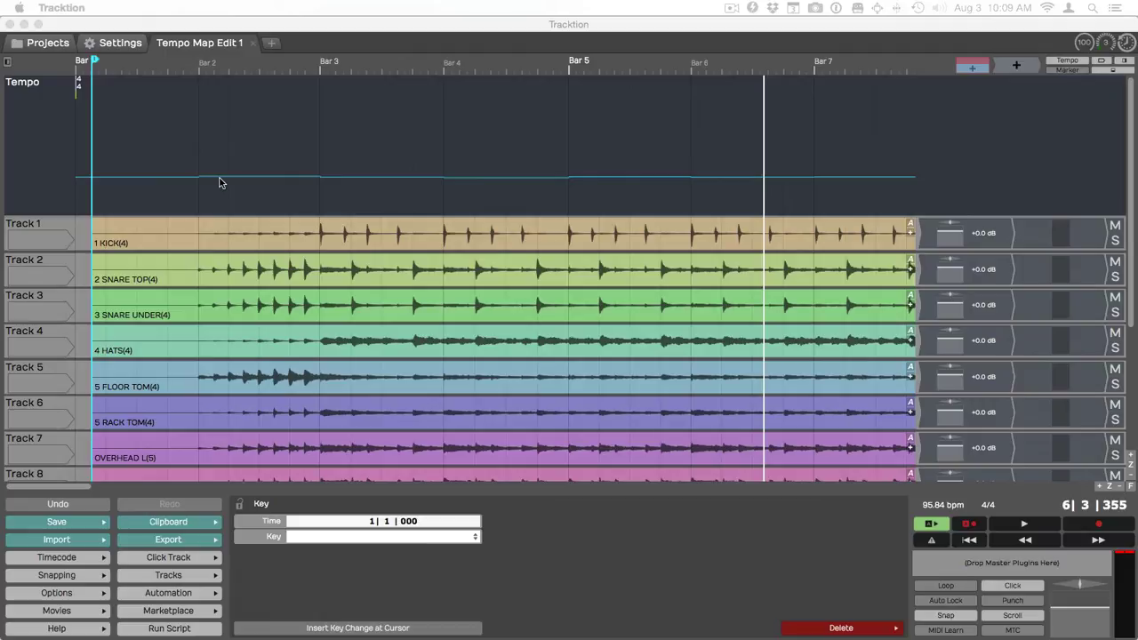
Step: Inspect the KICK and SNARE UNDER clips, then play the drums from bar 1
{"action": "left_click", "coordinate": [218, 236]}
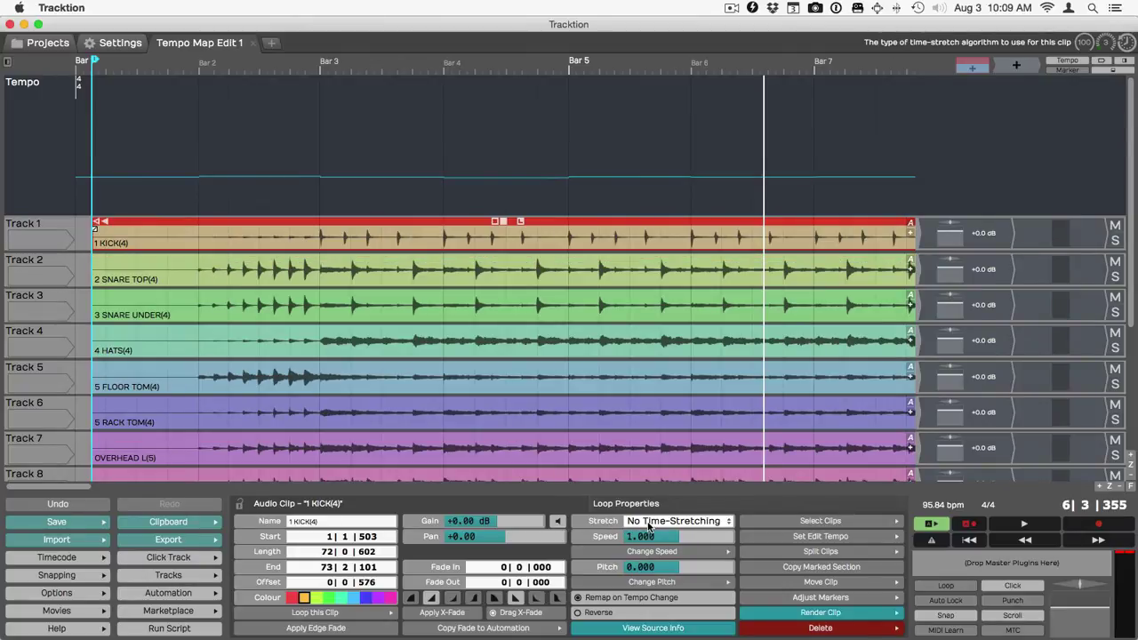
{"action": "left_click", "coordinate": [241, 294]}
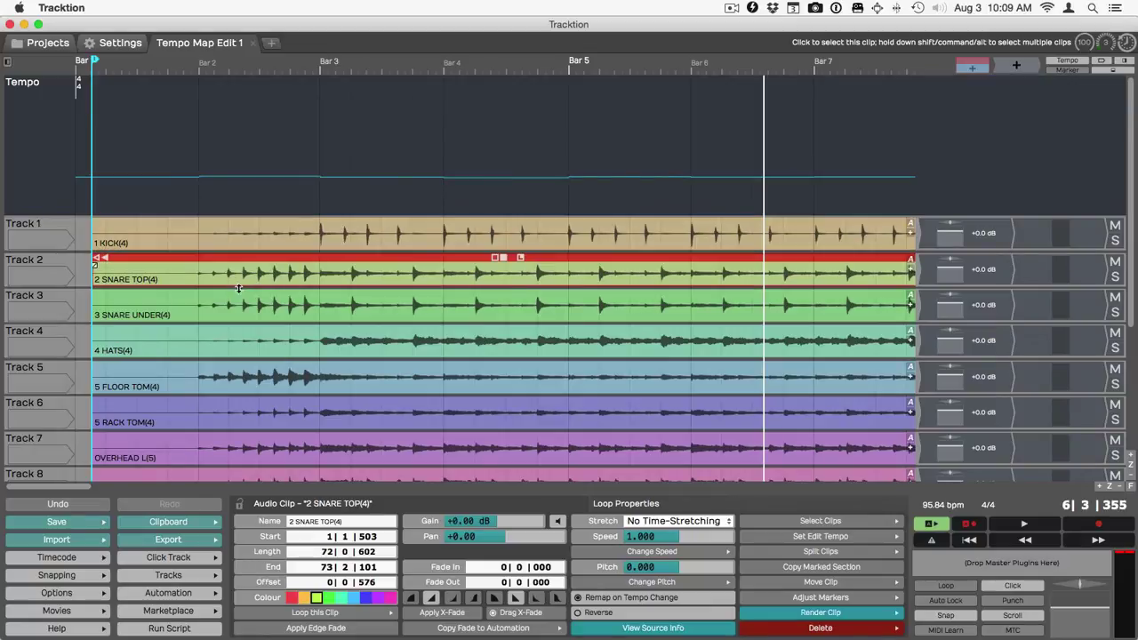
{"action": "left_click", "coordinate": [114, 205]}
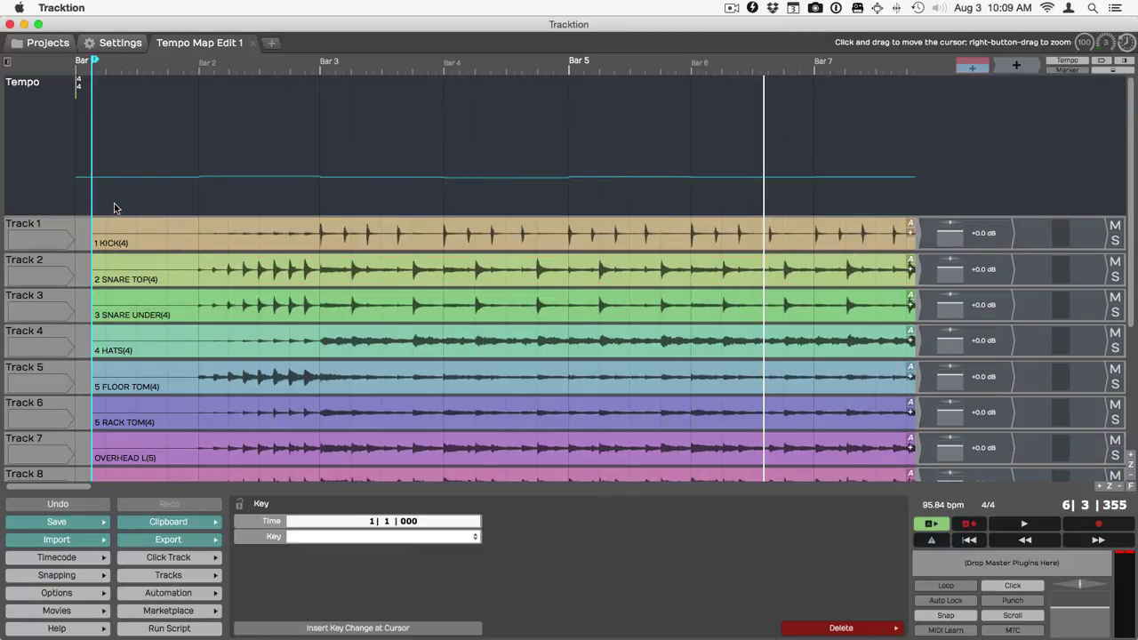
{"action": "left_click", "coordinate": [128, 98]}
{"action": "key", "text": "space"}
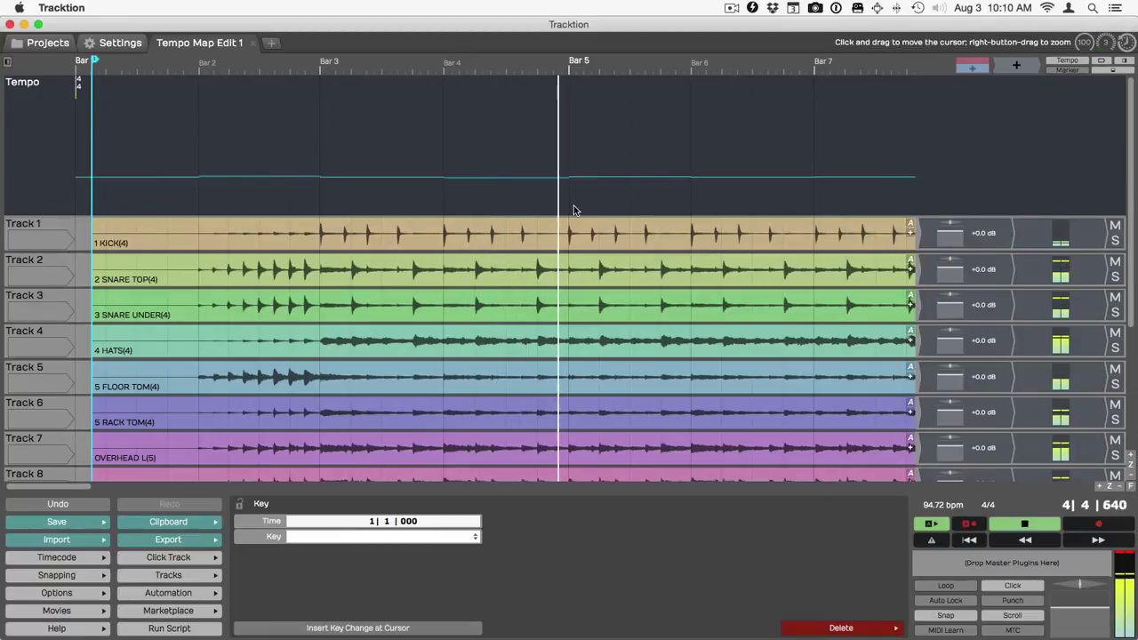
Step: Stop playback and check the kick and OVERHEAD L clips
{"action": "key", "text": "space"}
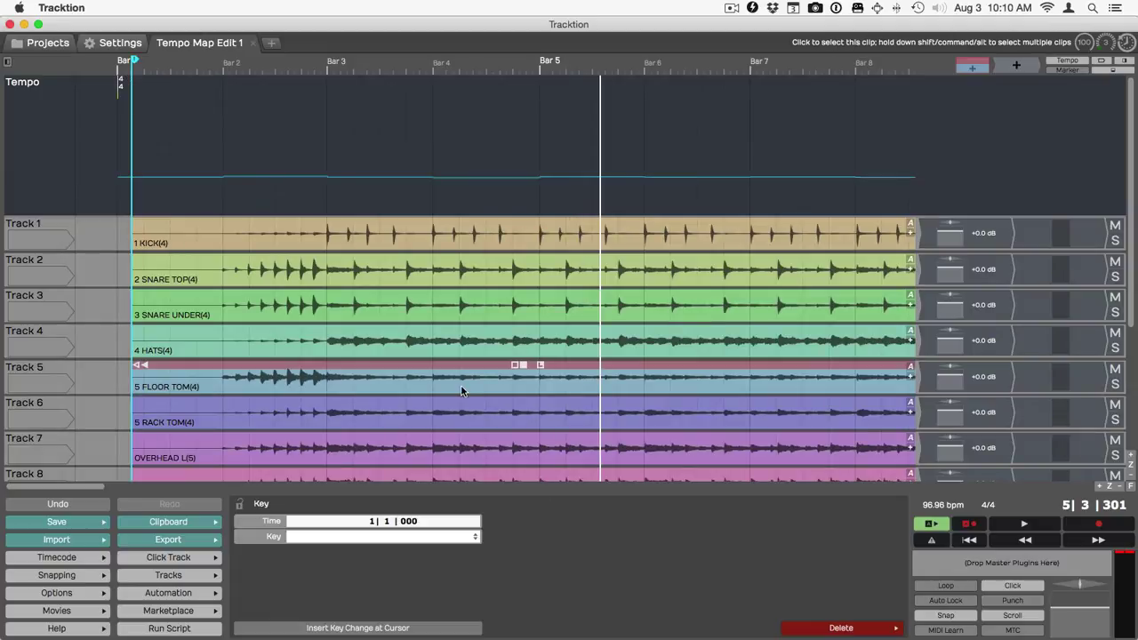
{"action": "left_click", "coordinate": [679, 243]}
{"action": "left_click", "coordinate": [567, 252]}
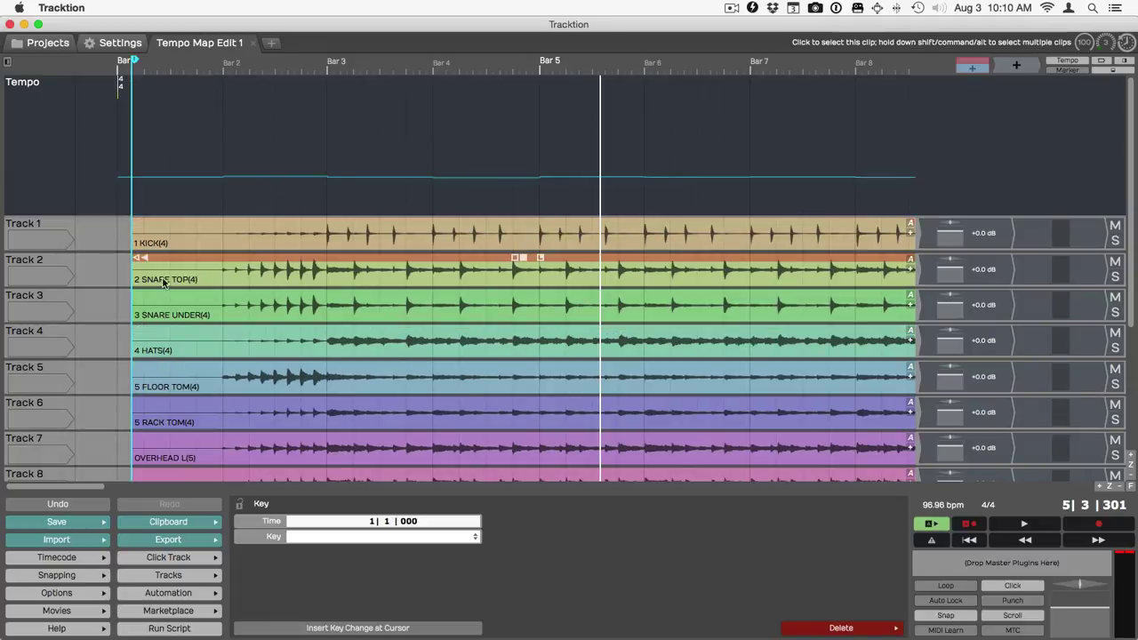
{"action": "left_click", "coordinate": [157, 227]}
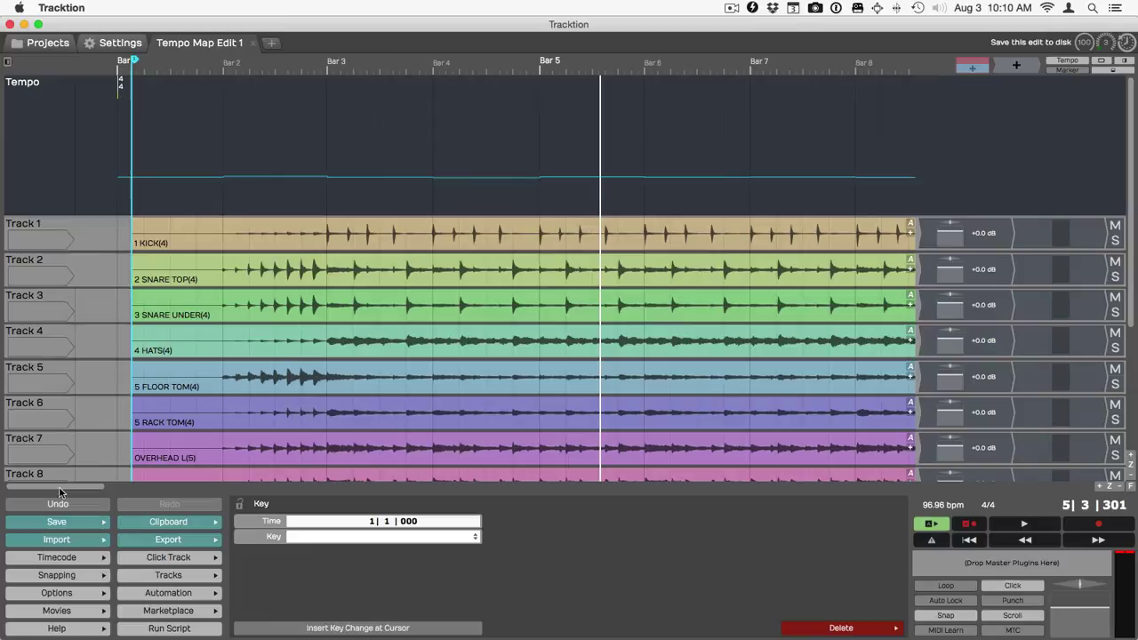
{"action": "left_click", "coordinate": [200, 437]}
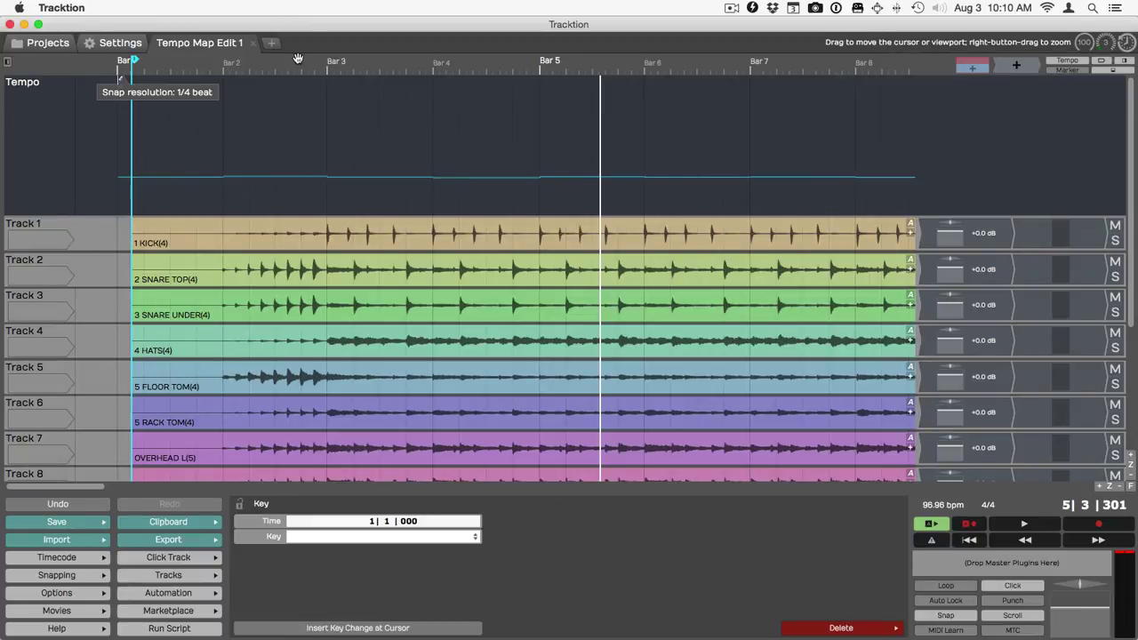
Step: Scroll to bar 28 and lower the tempo line there to 95.66 bpm
{"action": "scroll", "coordinate": [300, 101], "scroll_direction": "down", "scroll_amount": 5}
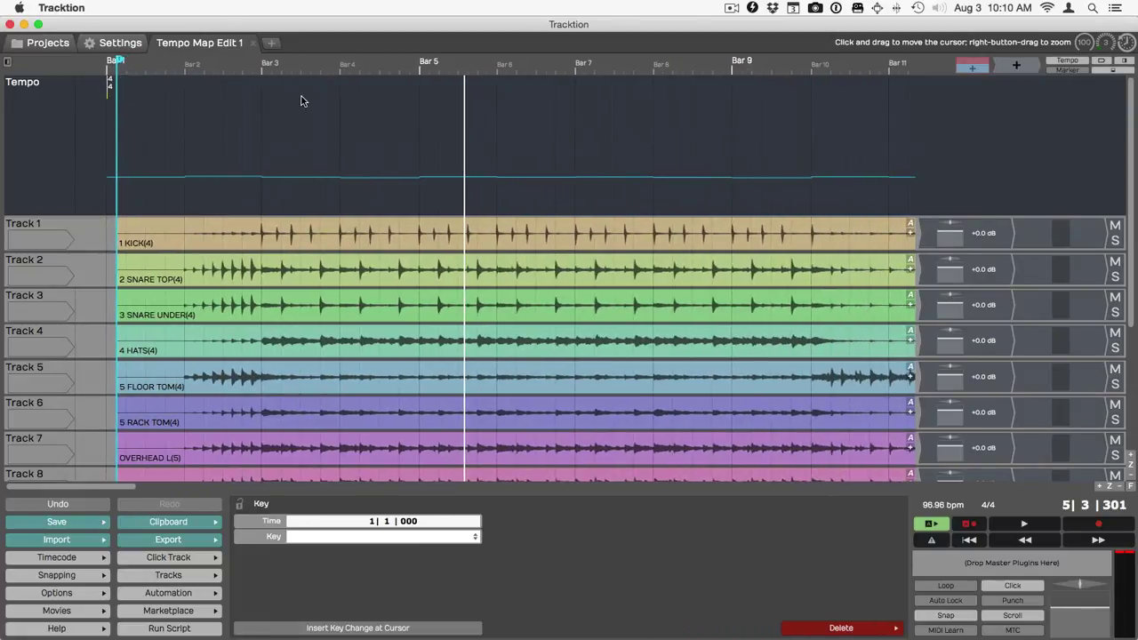
{"action": "left_click_drag", "start_coordinate": [126, 490], "coordinate": [456, 500]}
{"action": "left_click_drag", "start_coordinate": [223, 206], "coordinate": [225, 194]}
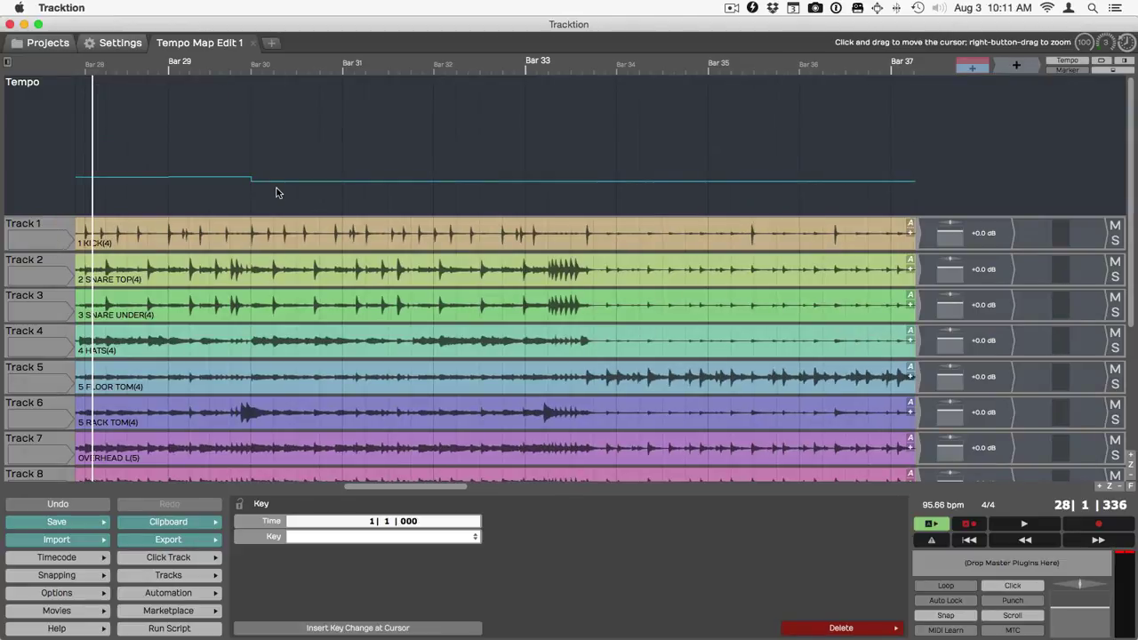
Step: Enlarge the kick track, play from bar 29 past the tempo drop, then reveal the tempo points
{"action": "left_click", "coordinate": [233, 206]}
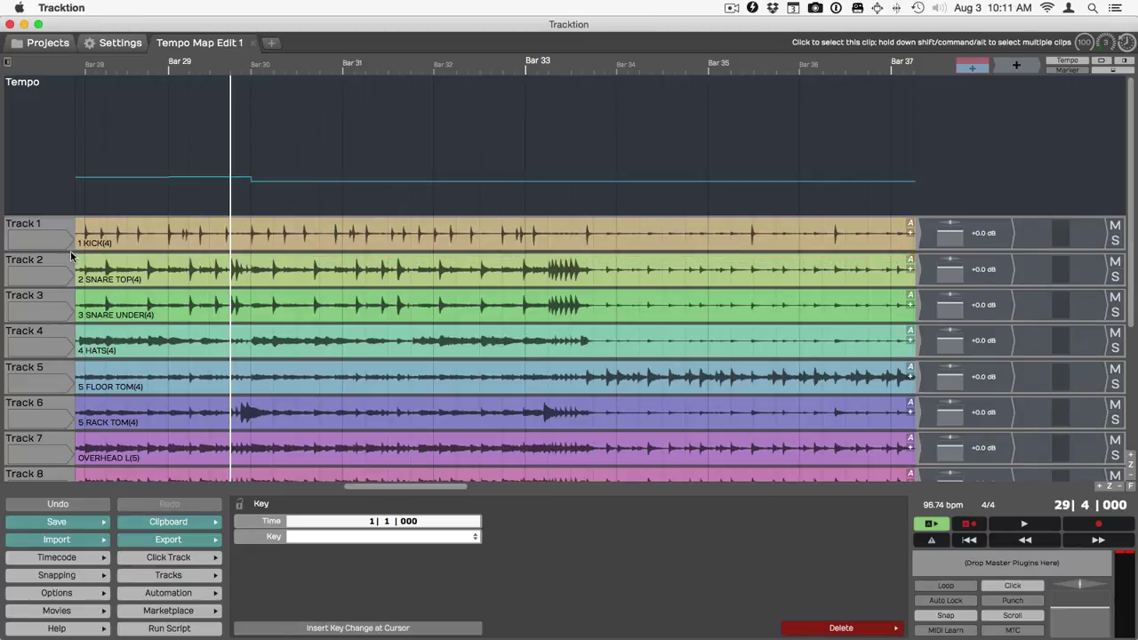
{"action": "left_click_drag", "start_coordinate": [73, 251], "coordinate": [75, 296]}
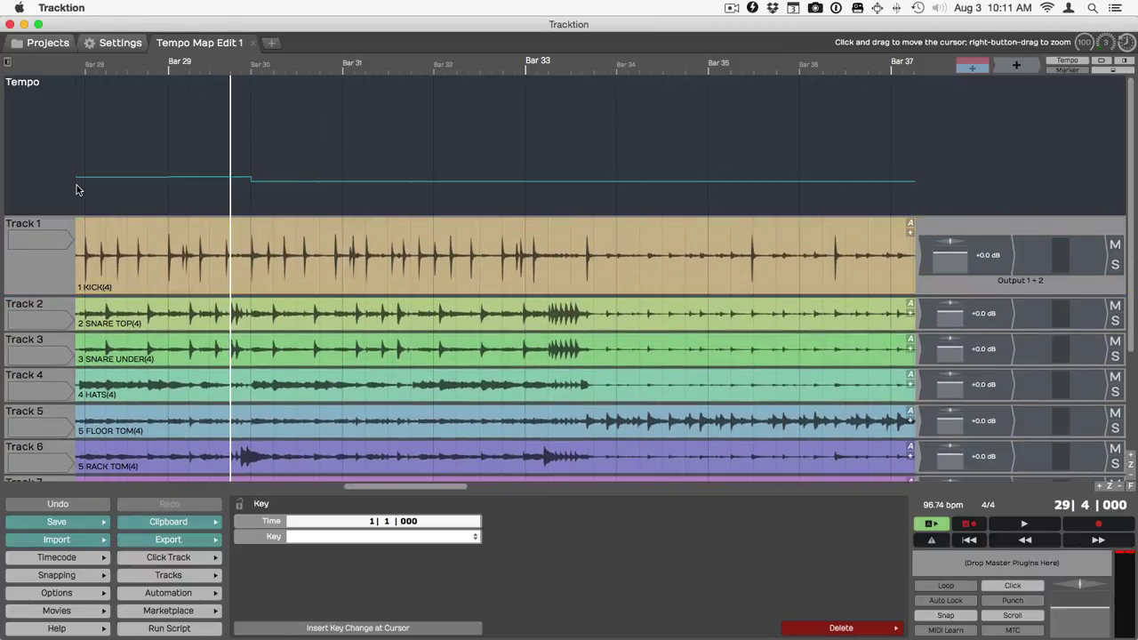
{"action": "key", "text": "space"}
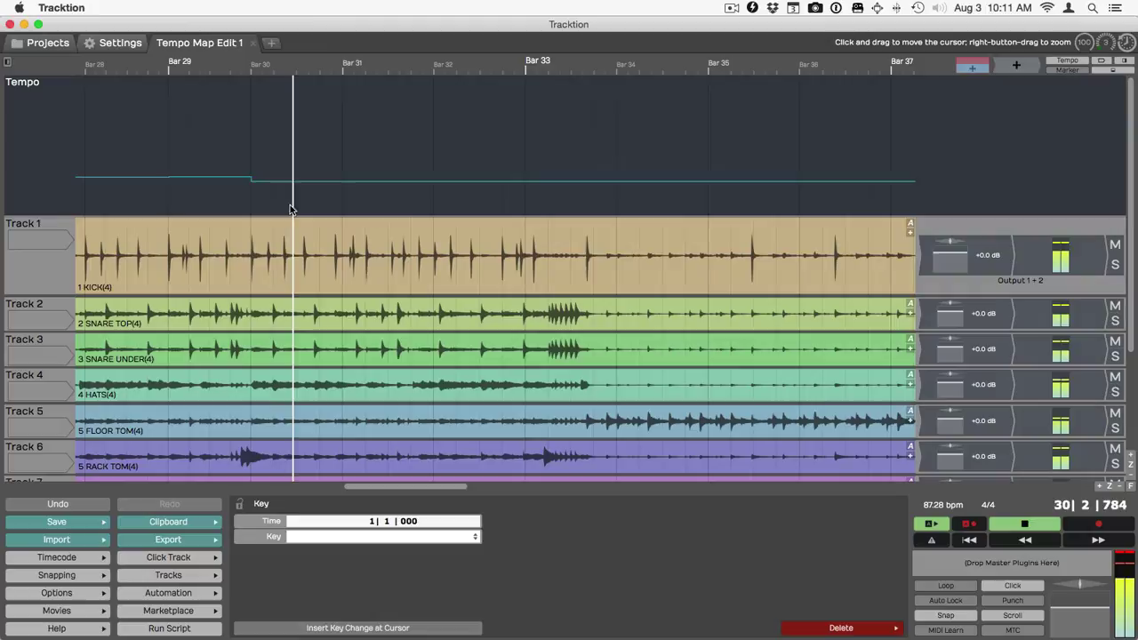
{"action": "left_click", "coordinate": [332, 264]}
{"action": "key", "text": "space"}
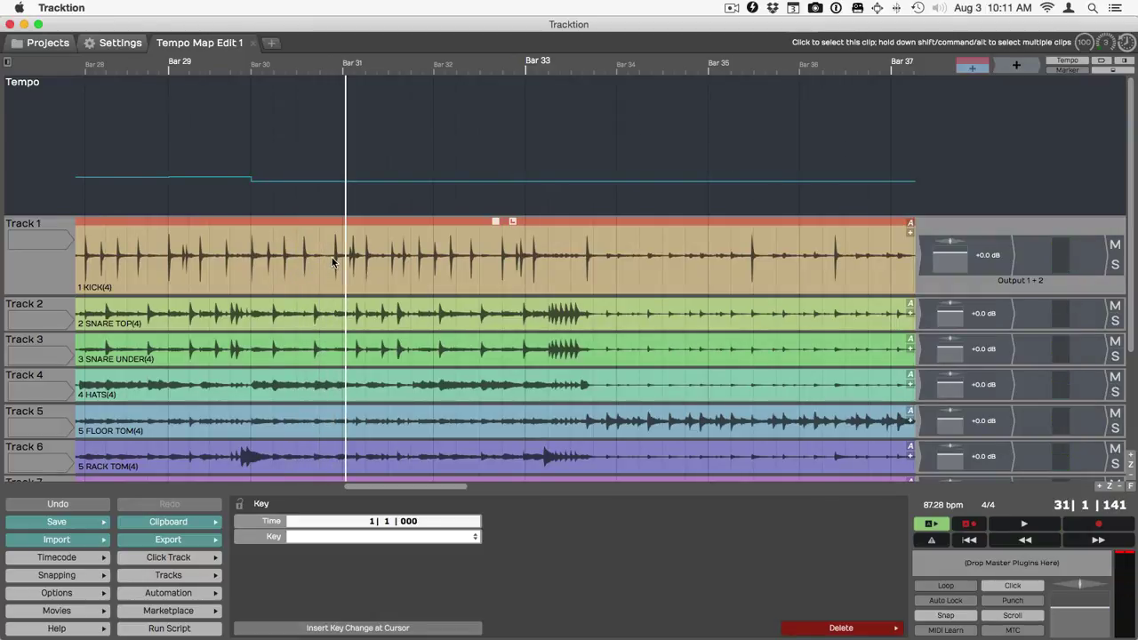
{"action": "left_click", "coordinate": [250, 189]}
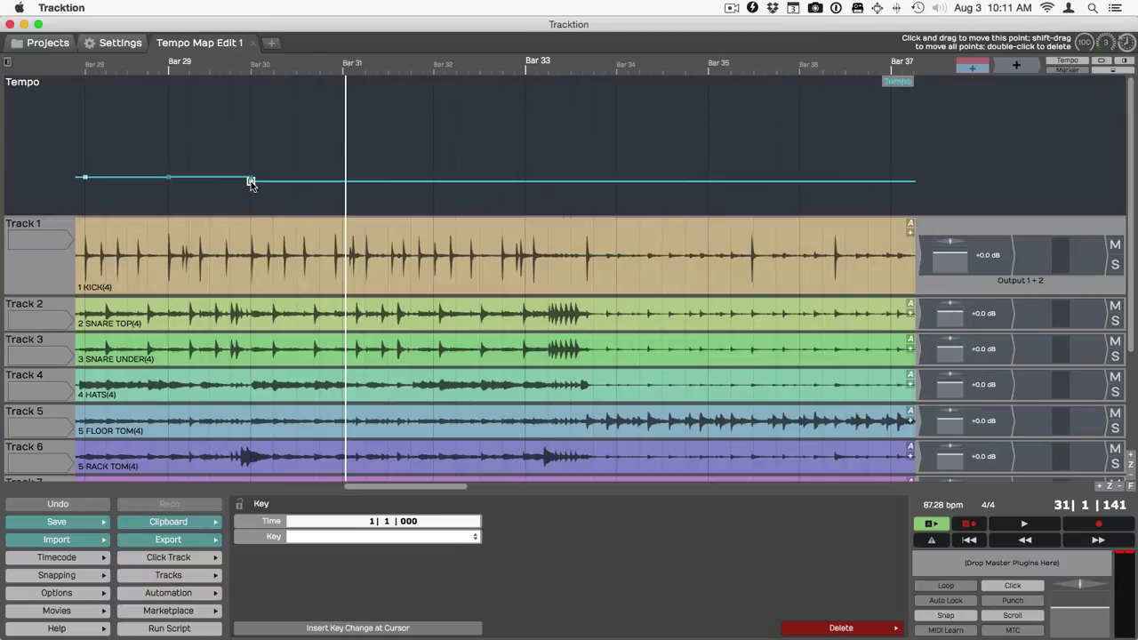
Step: Raise the bar 30 tempo point to 96.65 bpm so Bar 31 meets the kick downbeat
{"action": "left_click", "coordinate": [251, 182]}
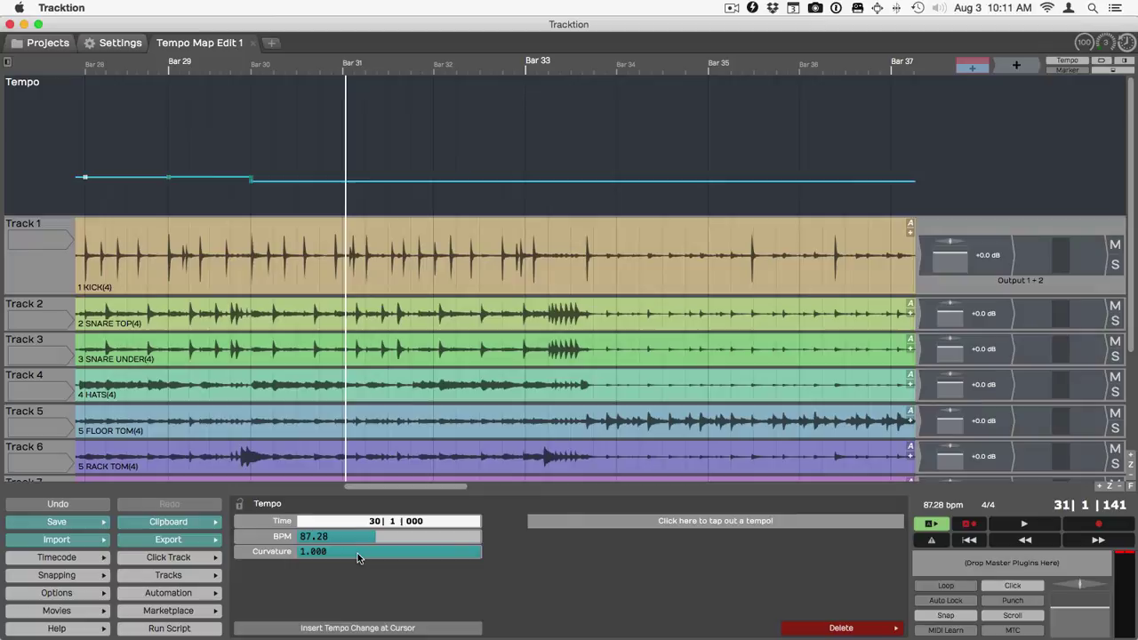
{"action": "key", "text": "Up"}
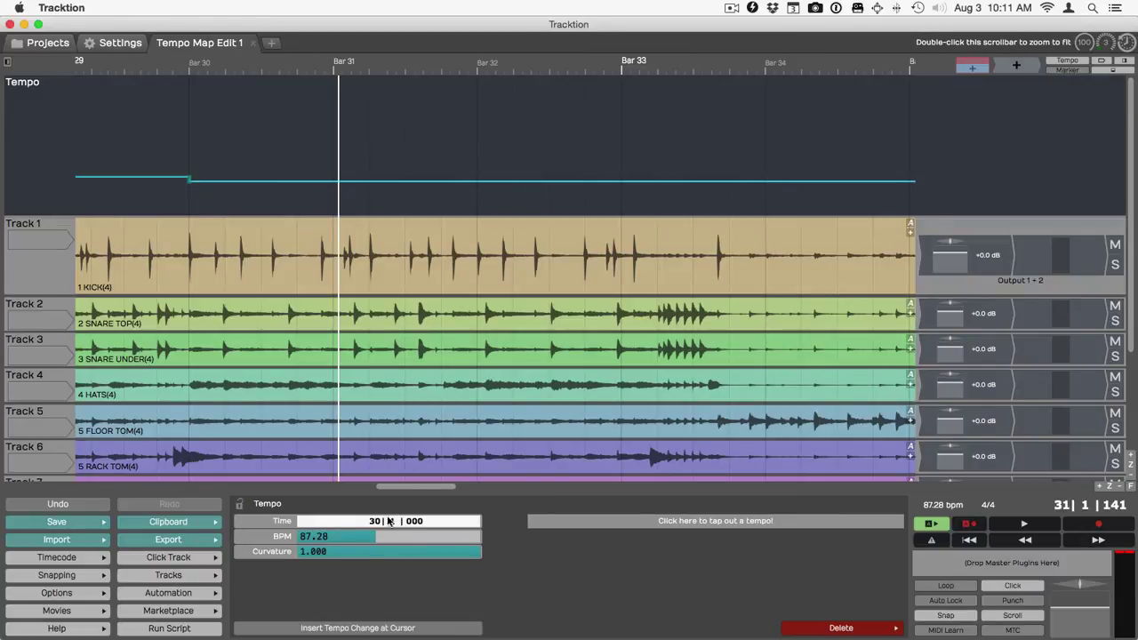
{"action": "left_click_drag", "start_coordinate": [372, 542], "coordinate": [378, 540]}
{"action": "left_click", "coordinate": [489, 178]}
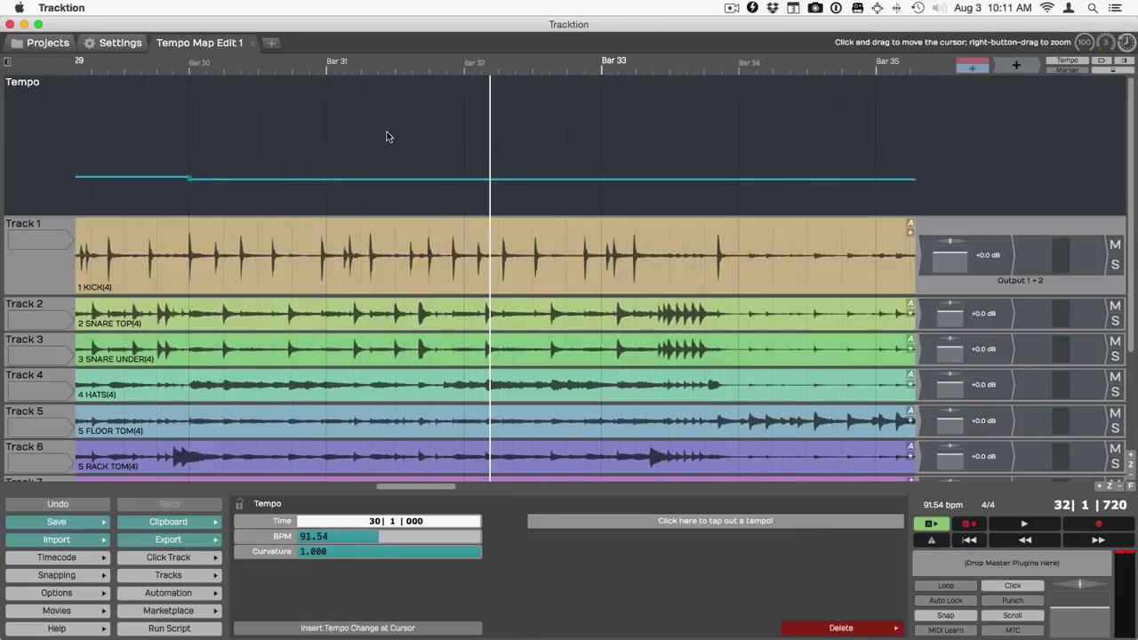
{"action": "left_click", "coordinate": [327, 92]}
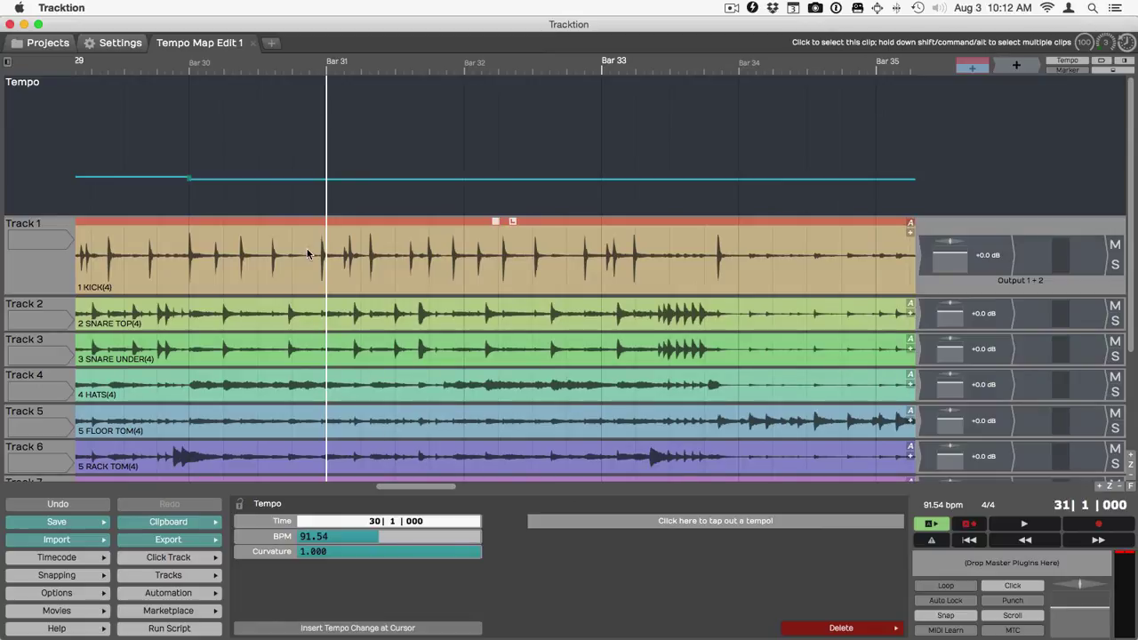
{"action": "scroll", "coordinate": [319, 269], "scroll_direction": "up", "scroll_amount": 2}
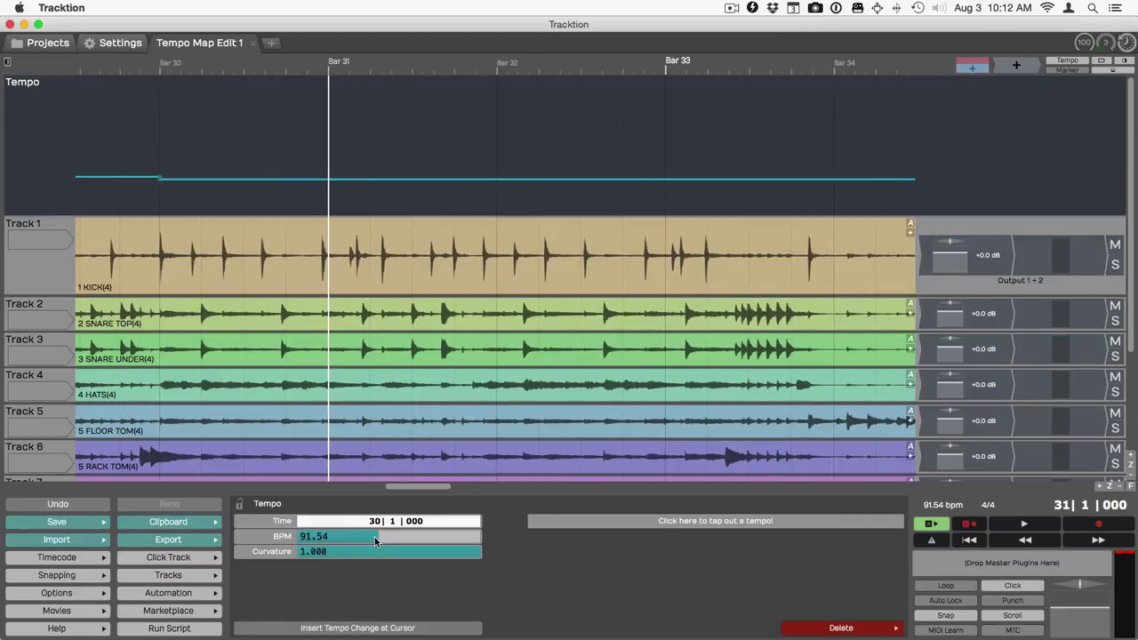
{"action": "left_click_drag", "start_coordinate": [374, 537], "coordinate": [383, 541]}
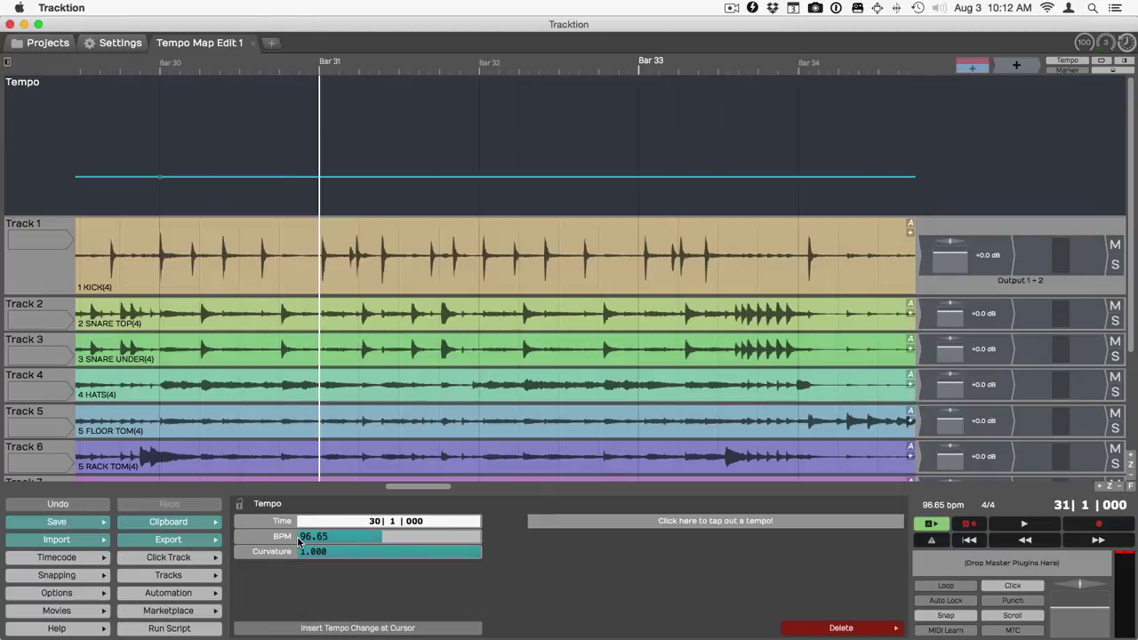
Step: Add a tempo point at Bar 31 and lower it to 95.21 bpm to align Bar 32
{"action": "left_click_drag", "start_coordinate": [326, 159], "coordinate": [324, 164]}
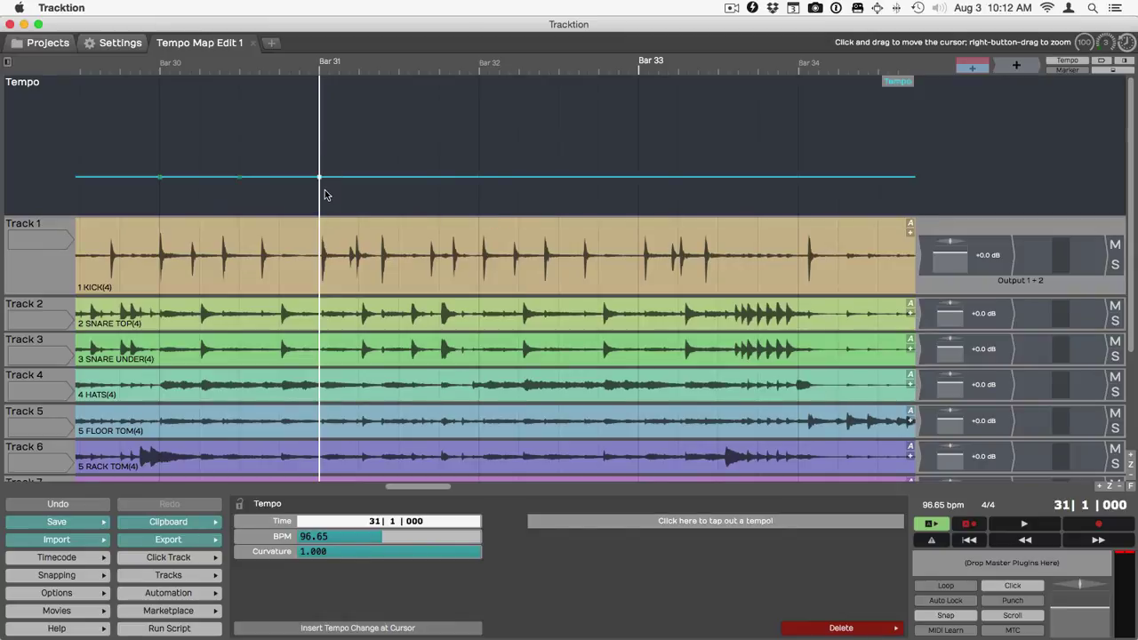
{"action": "left_click", "coordinate": [351, 197]}
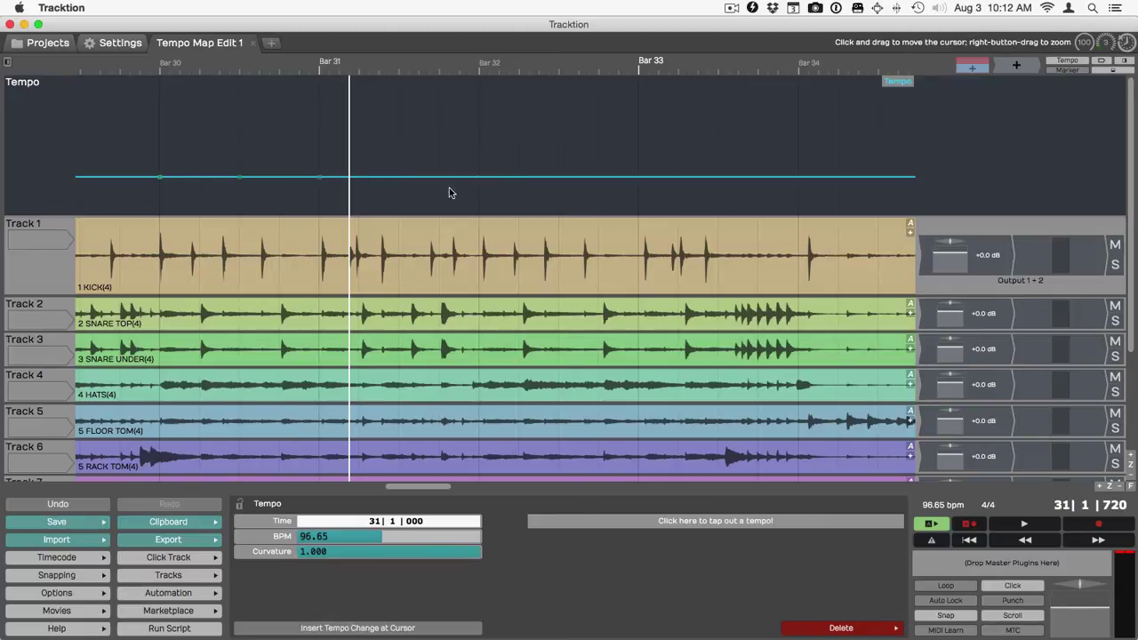
{"action": "left_click", "coordinate": [481, 201]}
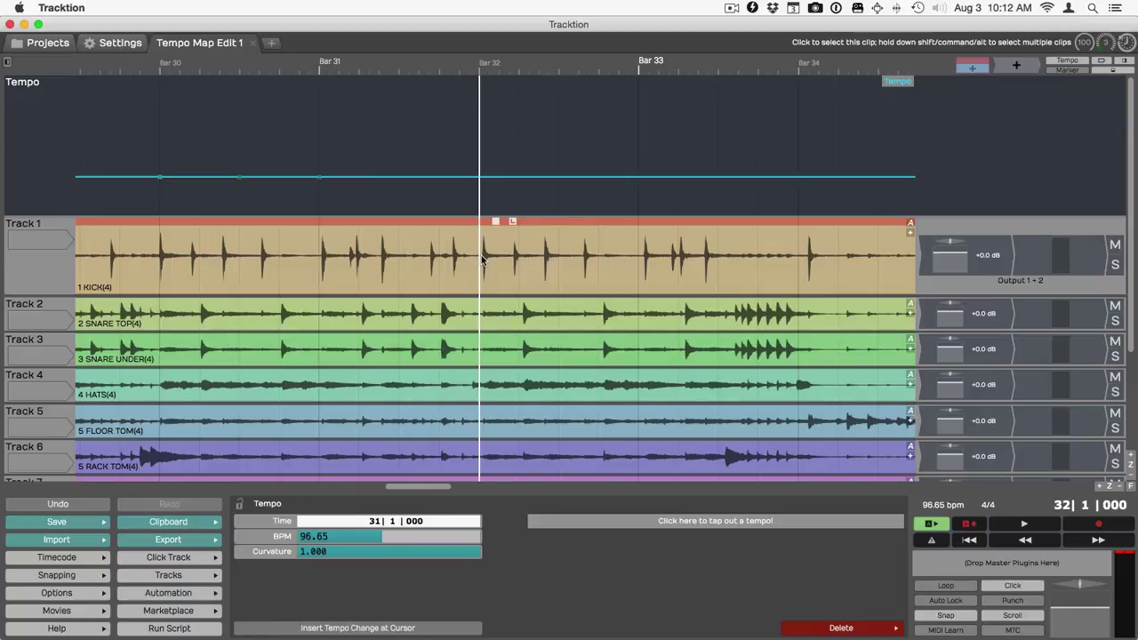
{"action": "mouse_move", "coordinate": [321, 180]}
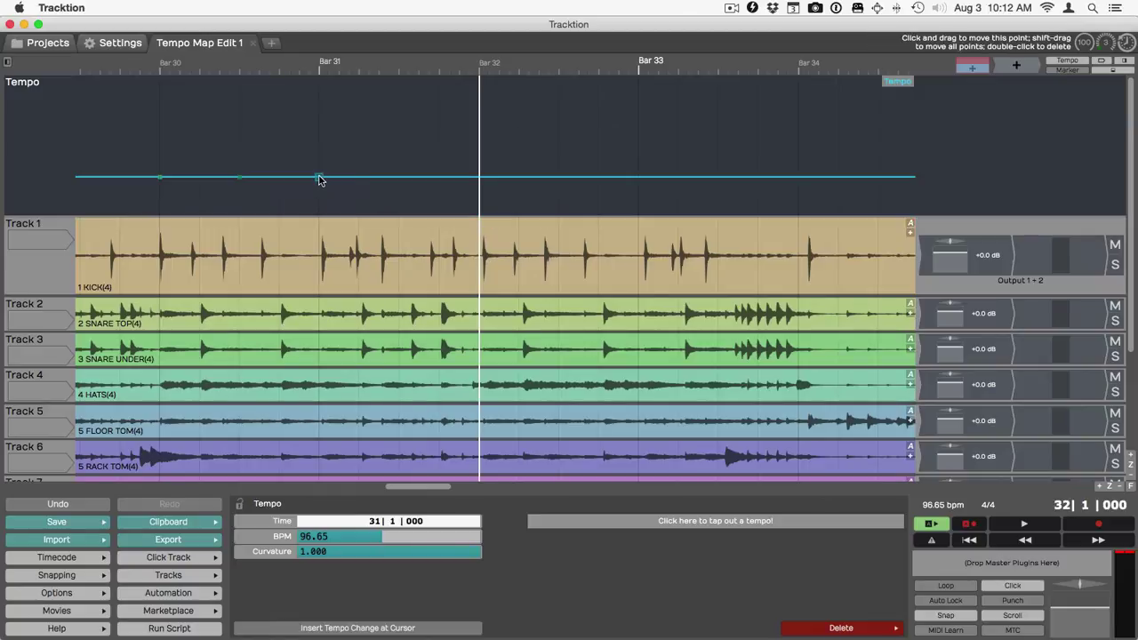
{"action": "scroll", "coordinate": [382, 542], "scroll_direction": "down", "scroll_amount": 10}
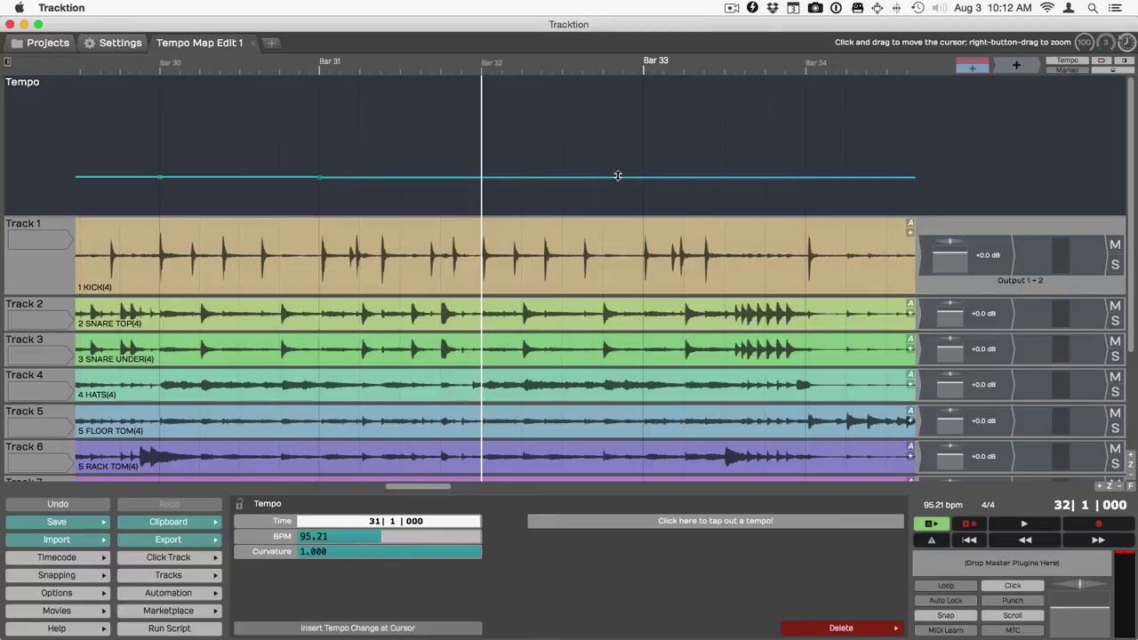
Step: Insert a tempo change at Bar 33 and lower it to 93.99 bpm
{"action": "left_click", "coordinate": [645, 194]}
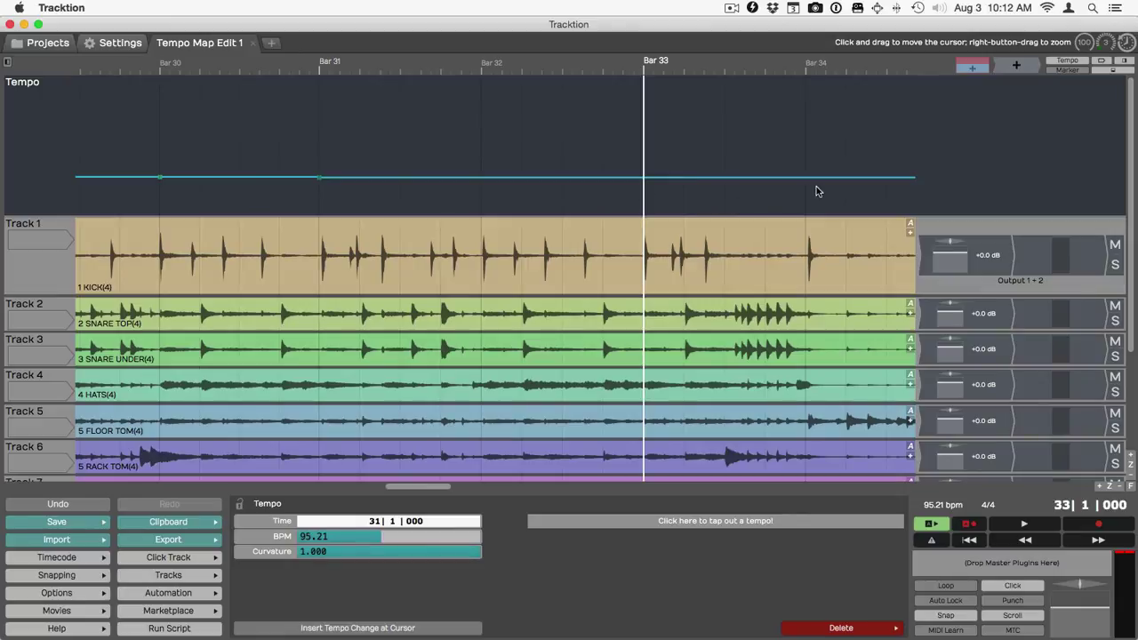
{"action": "key", "text": "Insert"}
{"action": "scroll", "coordinate": [777, 205], "scroll_direction": "up", "scroll_amount": 5}
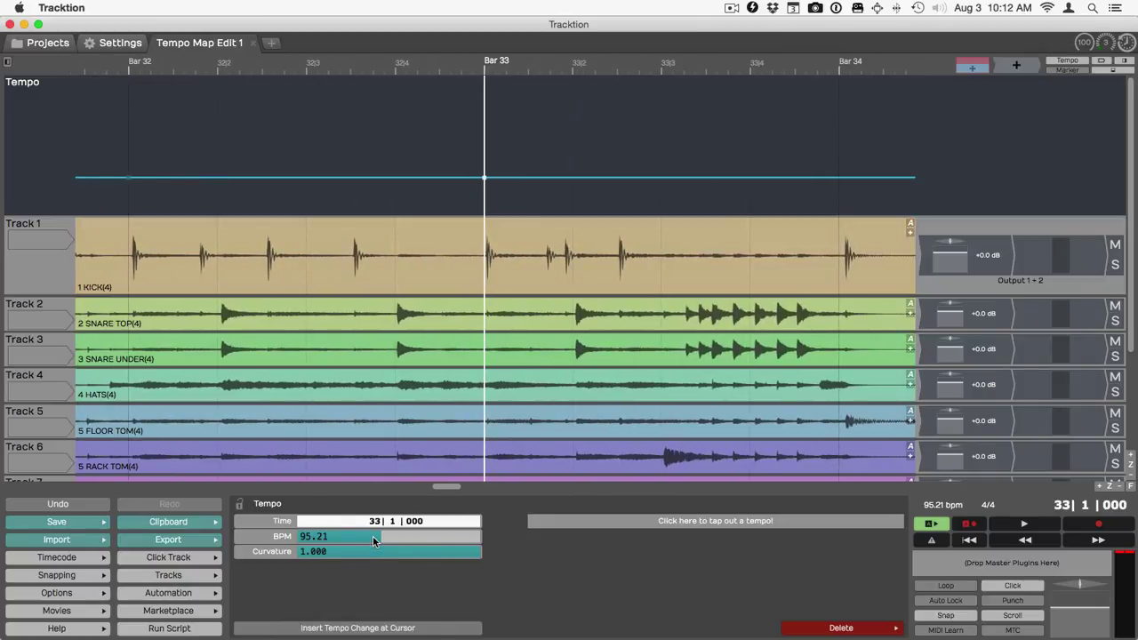
{"action": "left_click_drag", "start_coordinate": [377, 537], "coordinate": [379, 540]}
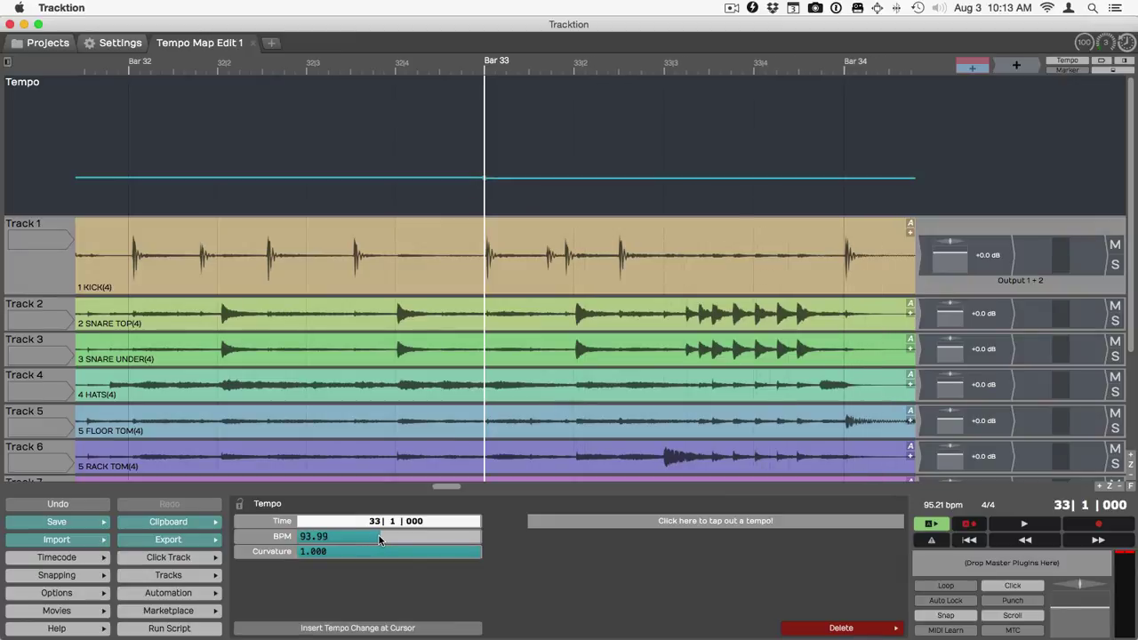
{"action": "scroll", "coordinate": [384, 139], "scroll_direction": "down", "scroll_amount": 5}
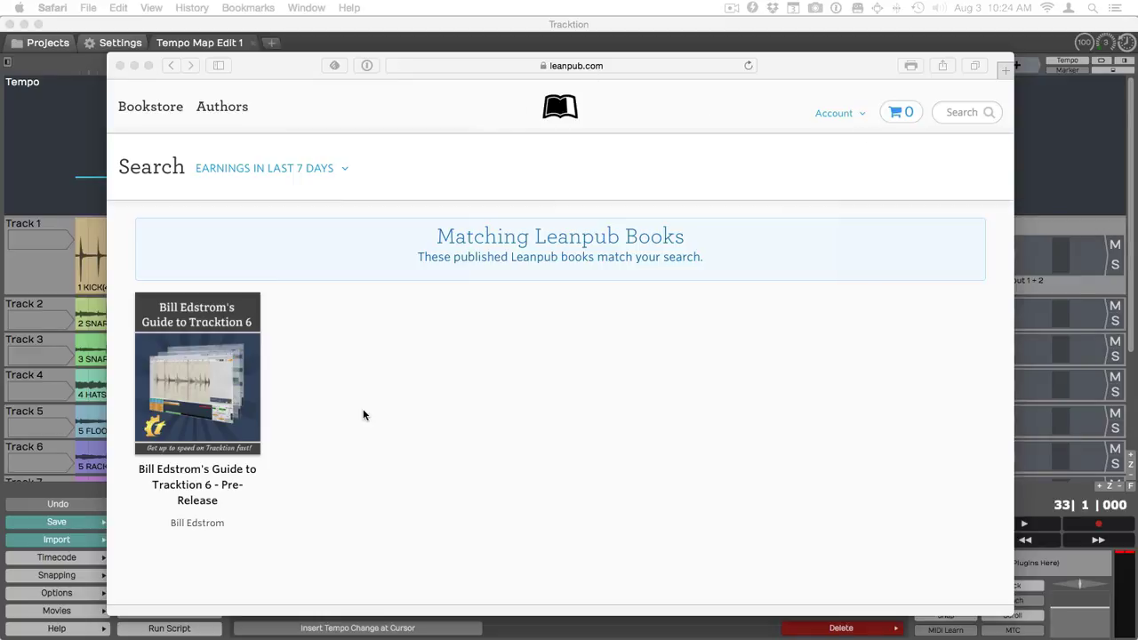
Step: Open the Tracktion 6 guide's Leanpub page and scroll through its Table of Contents
{"action": "left_click", "coordinate": [207, 407]}
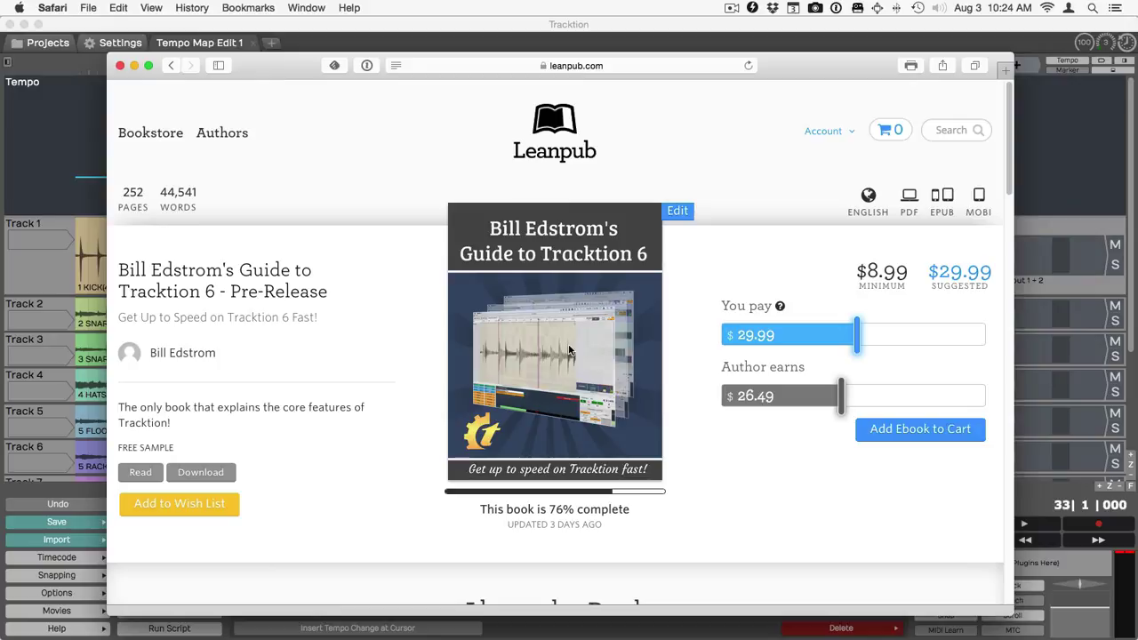
{"action": "scroll", "coordinate": [569, 350], "scroll_direction": "down", "scroll_amount": 15}
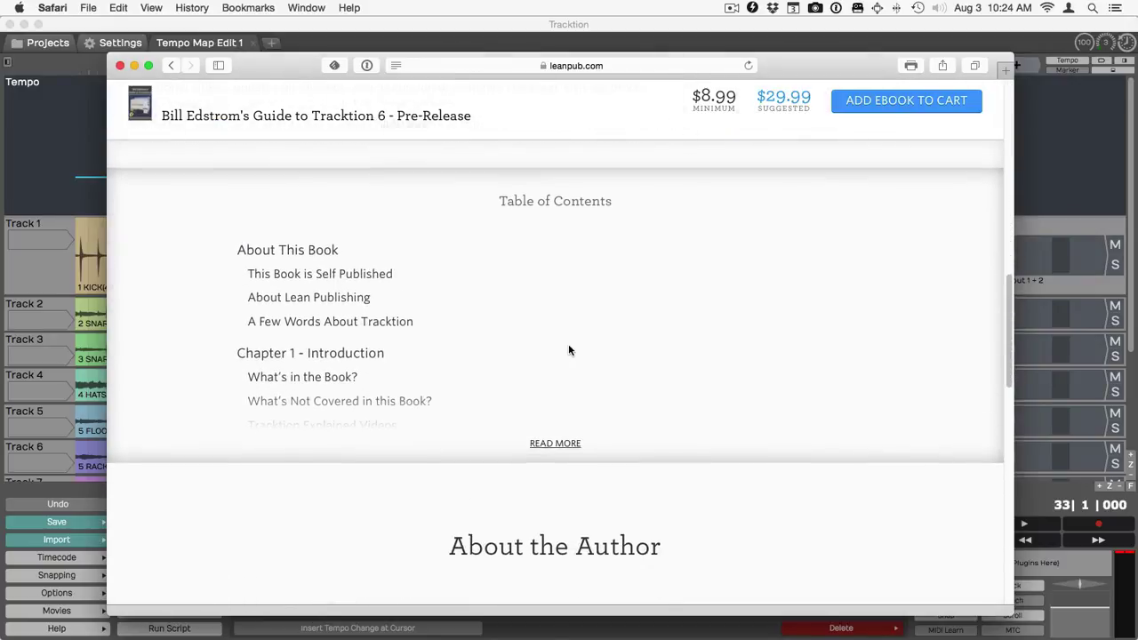
{"action": "scroll", "coordinate": [569, 350], "scroll_direction": "up", "scroll_amount": 15}
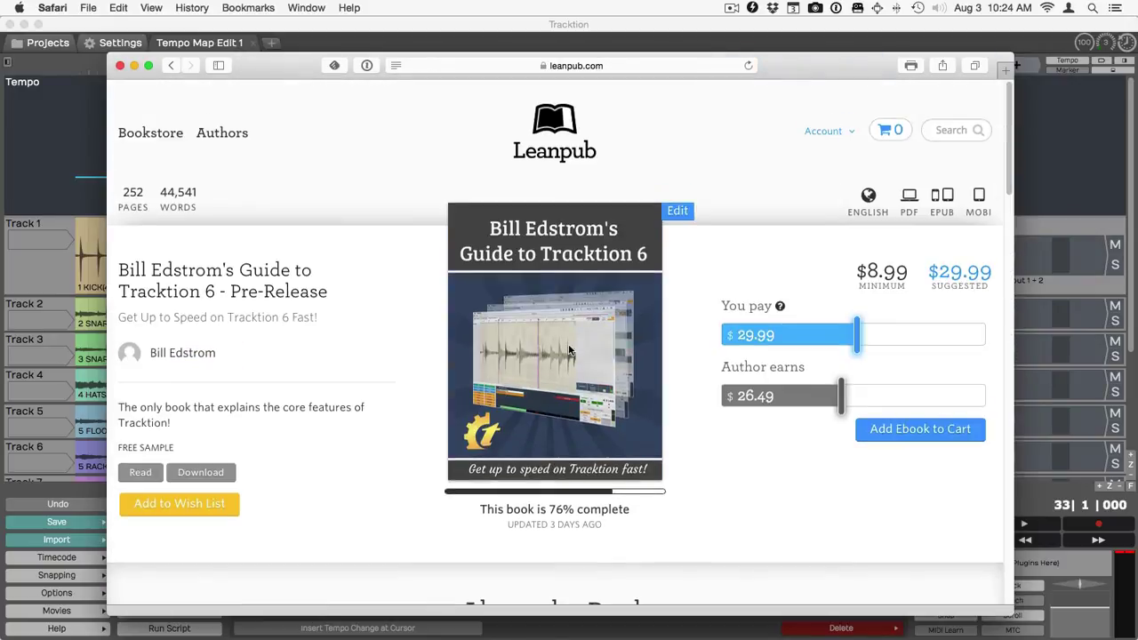